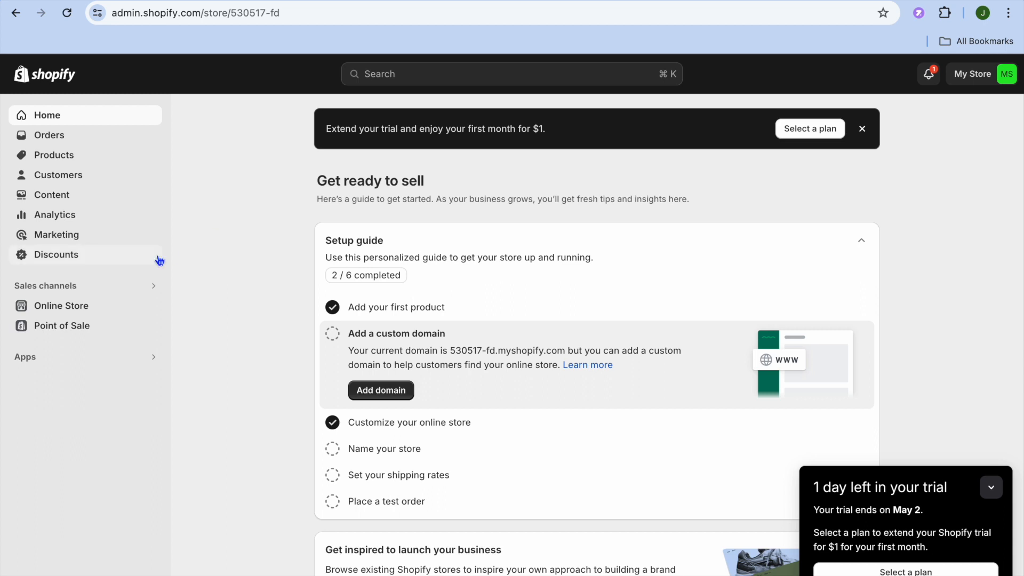
Step: Create a new Amount off products discount and generate a random discount code for it
{"action": "left_click", "coordinate": [61, 261]}
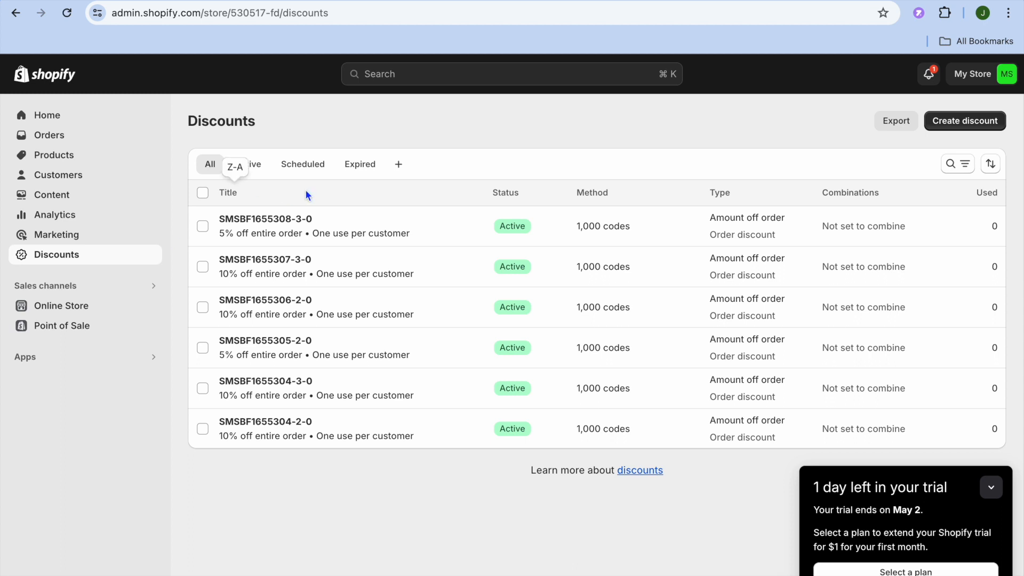
{"action": "left_click", "coordinate": [968, 127]}
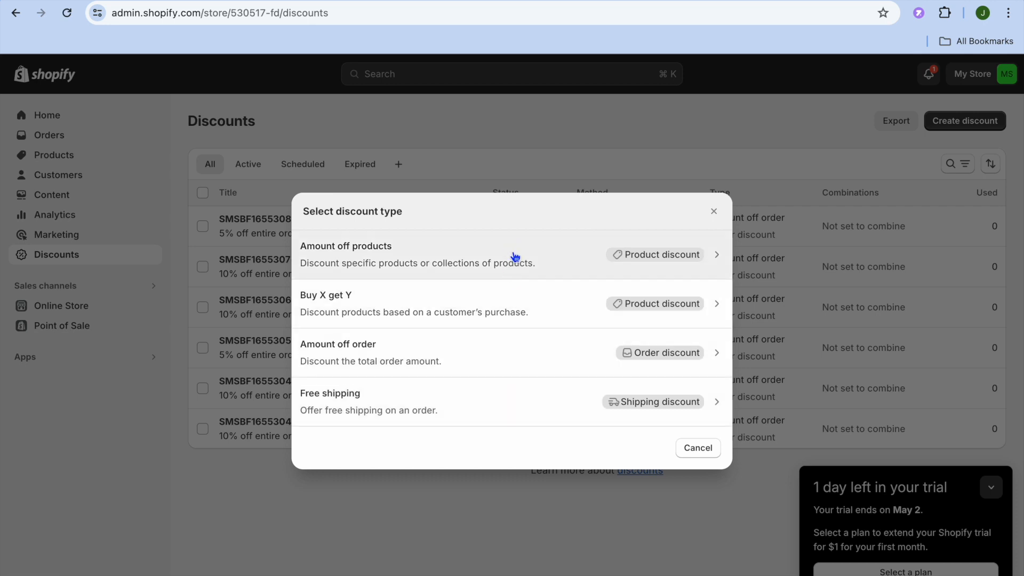
{"action": "left_click", "coordinate": [482, 262]}
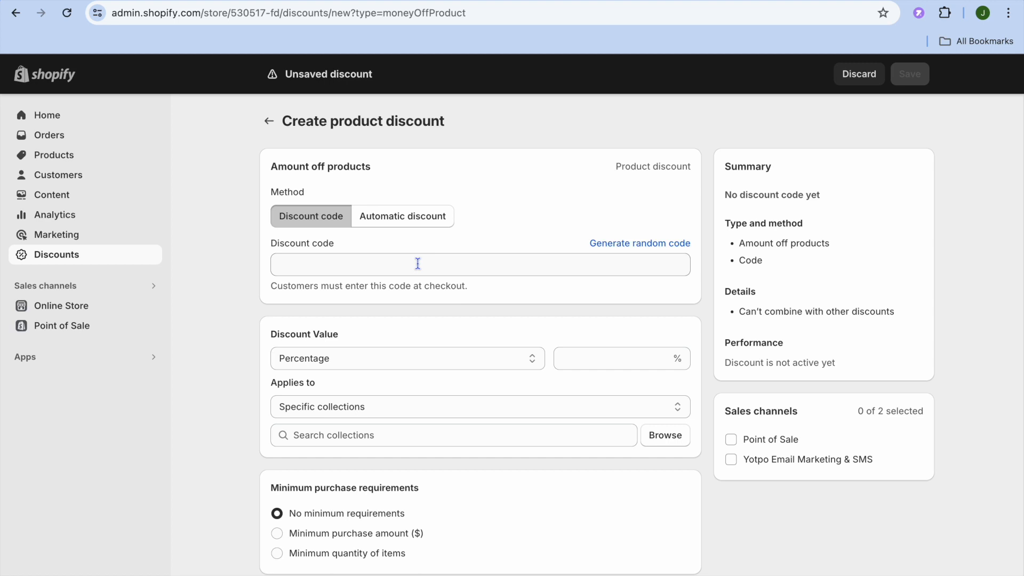
{"action": "left_click", "coordinate": [642, 249]}
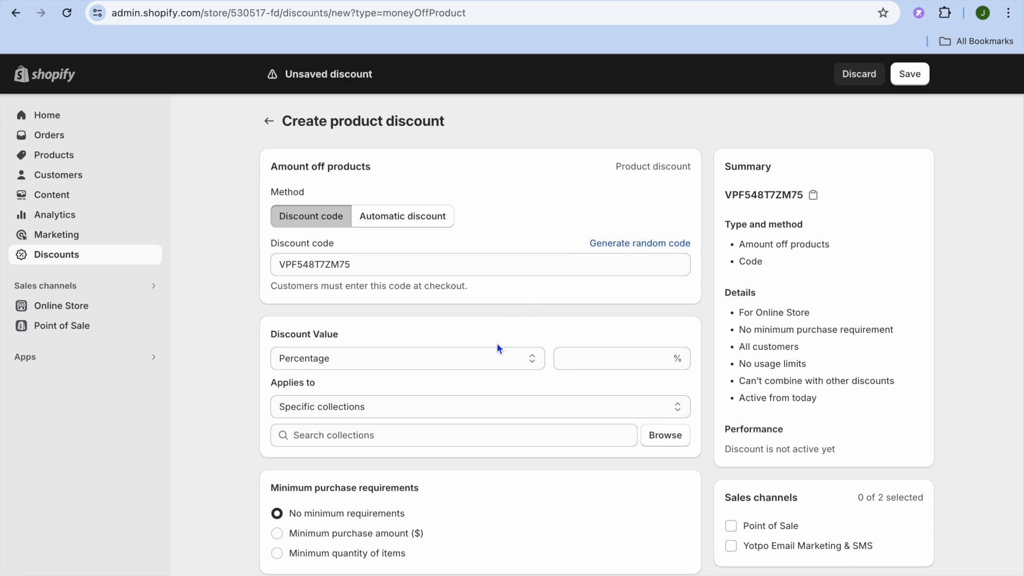
Step: Set the discount value to a percentage of 10%
{"action": "scroll", "coordinate": [497, 344], "scroll_direction": "down", "scroll_amount": 3}
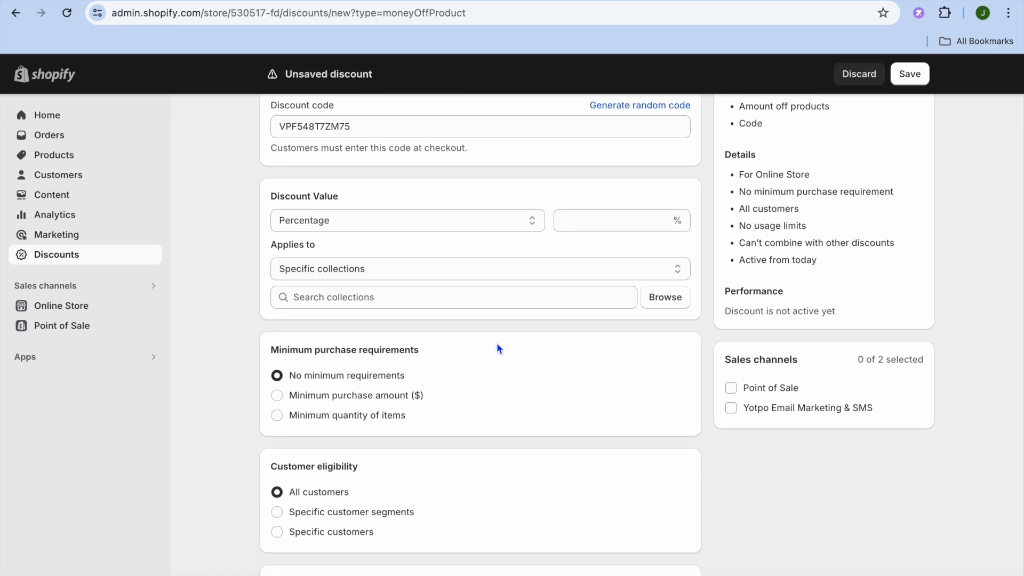
{"action": "left_click", "coordinate": [420, 225]}
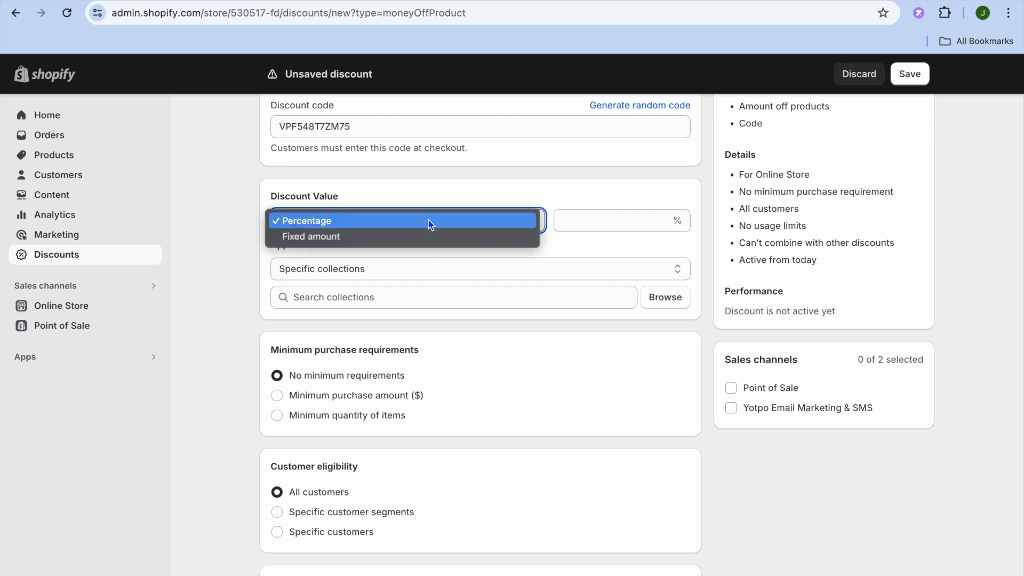
{"action": "left_click", "coordinate": [431, 220]}
{"action": "left_click", "coordinate": [565, 221]}
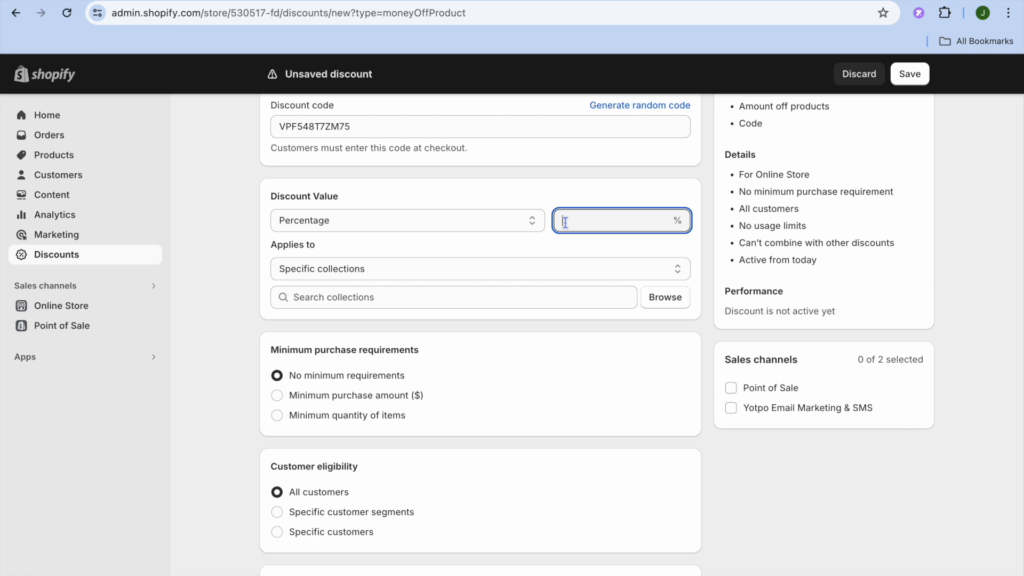
{"action": "type", "text": "10"}
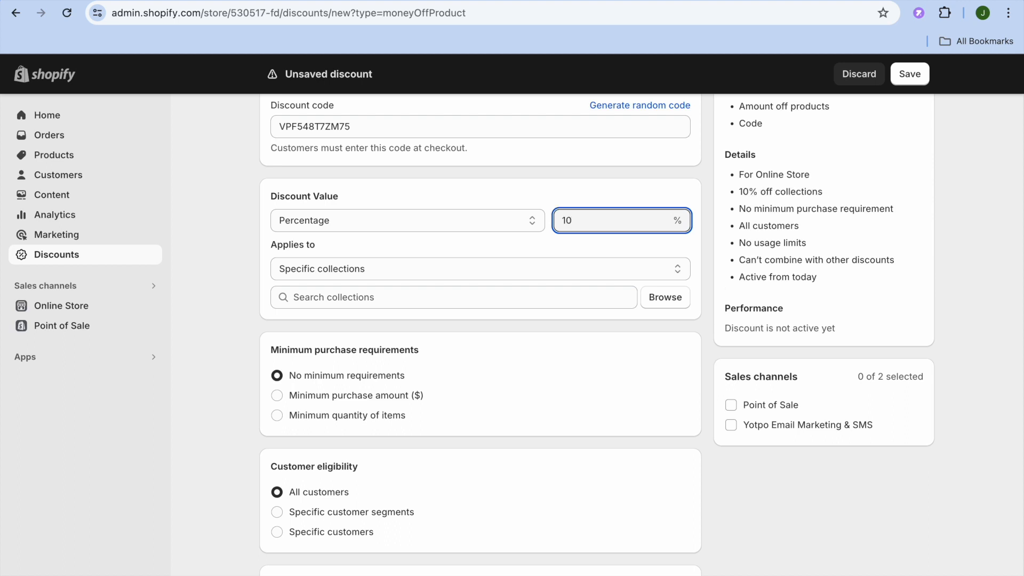
{"action": "left_click", "coordinate": [606, 277]}
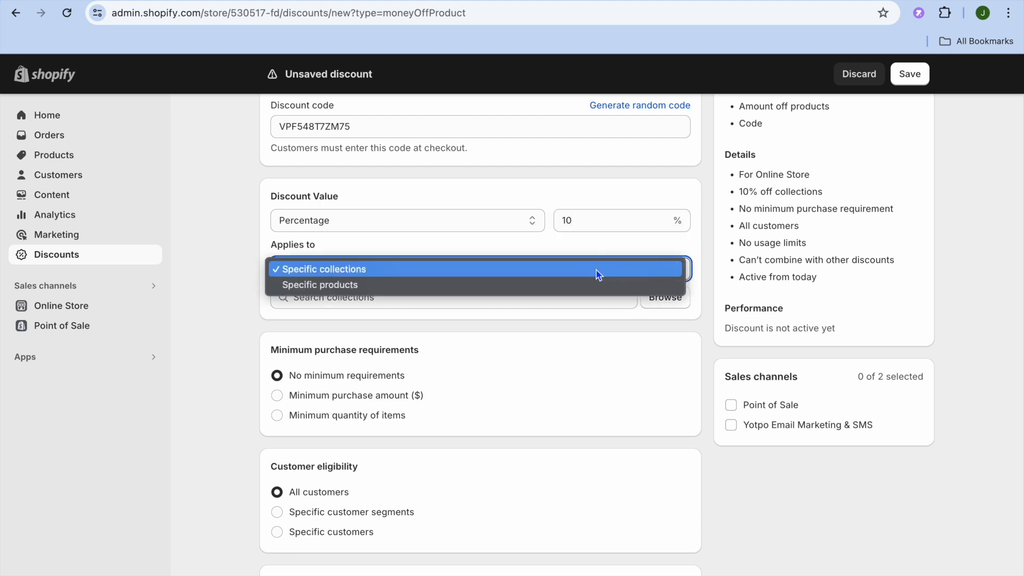
{"action": "left_click", "coordinate": [565, 285]}
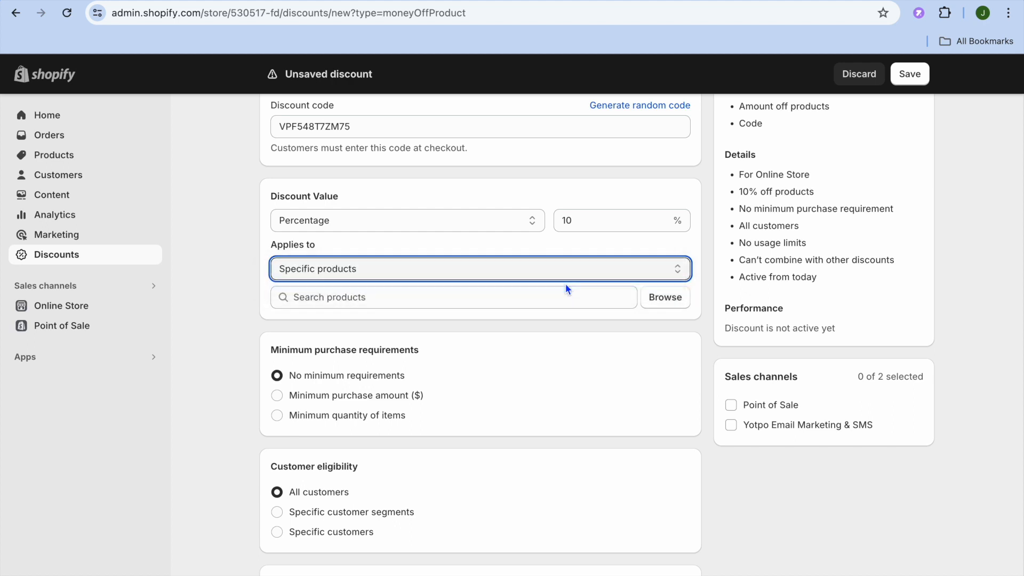
{"action": "left_click", "coordinate": [652, 298]}
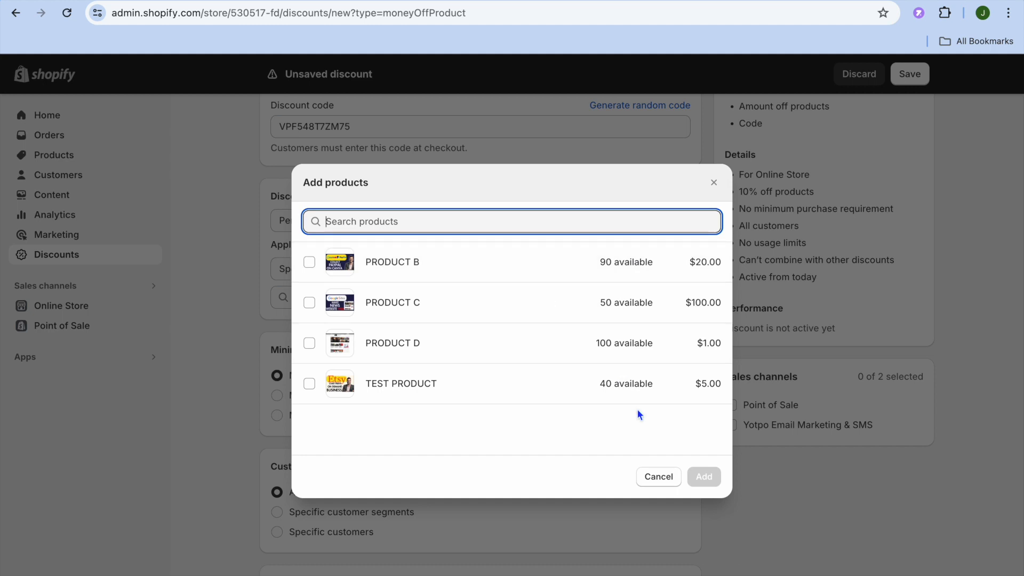
{"action": "left_click", "coordinate": [670, 479]}
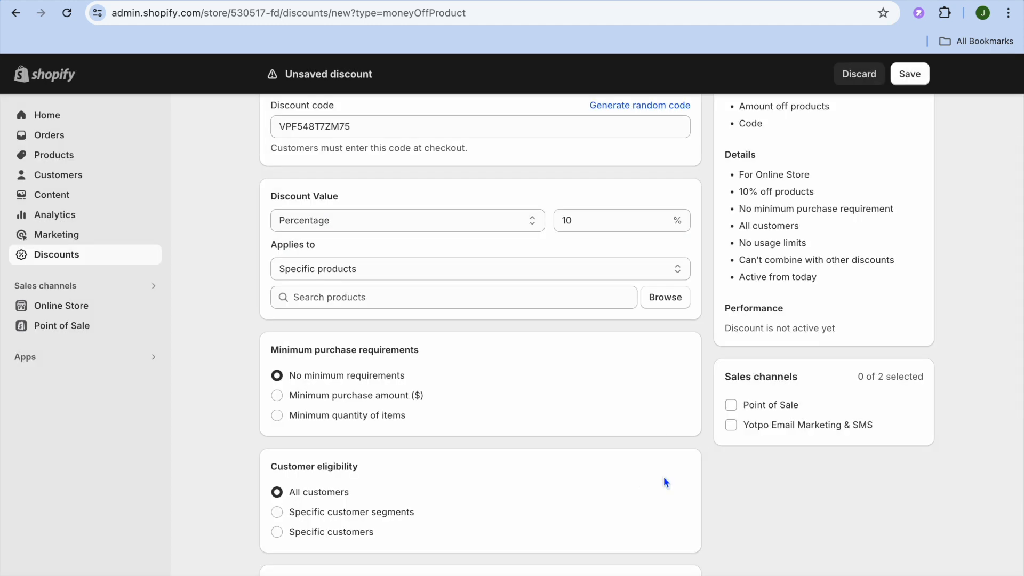
{"action": "left_click", "coordinate": [646, 270]}
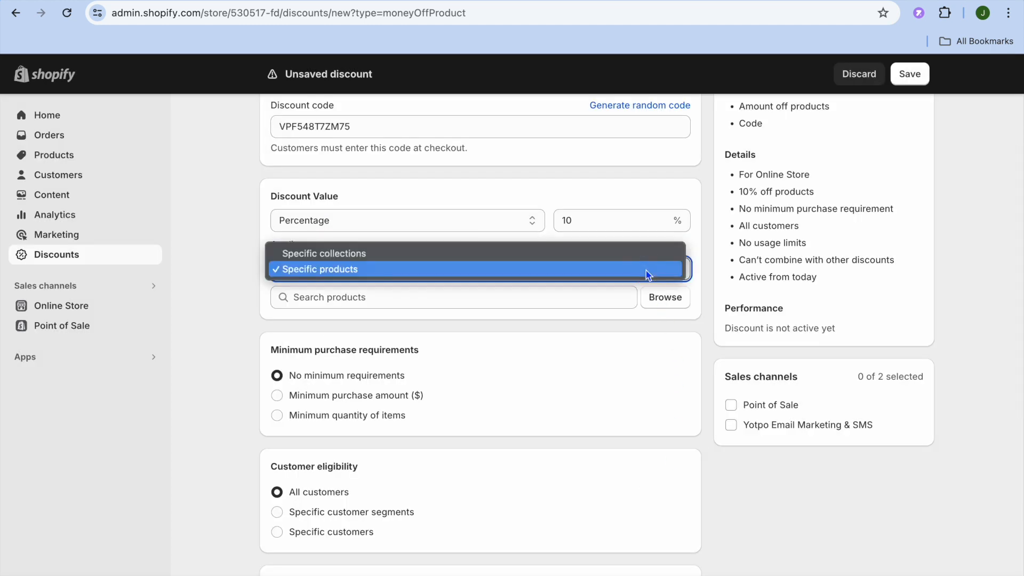
{"action": "left_click", "coordinate": [612, 254]}
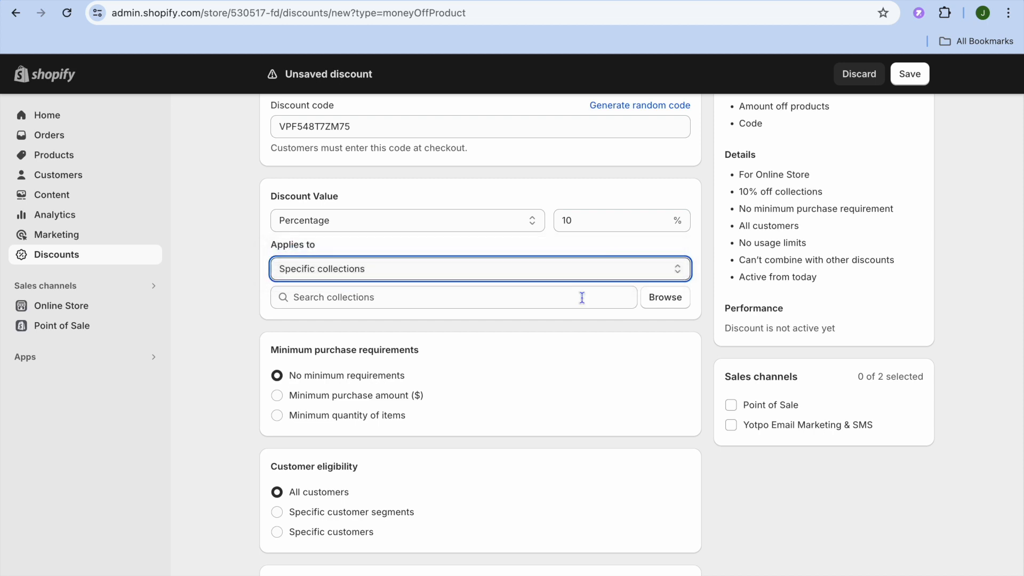
Step: Review the discount's minimum purchase, customer eligibility, maximum uses and combination options, and look at the start date calendar
{"action": "scroll", "coordinate": [528, 373], "scroll_direction": "down", "scroll_amount": 2}
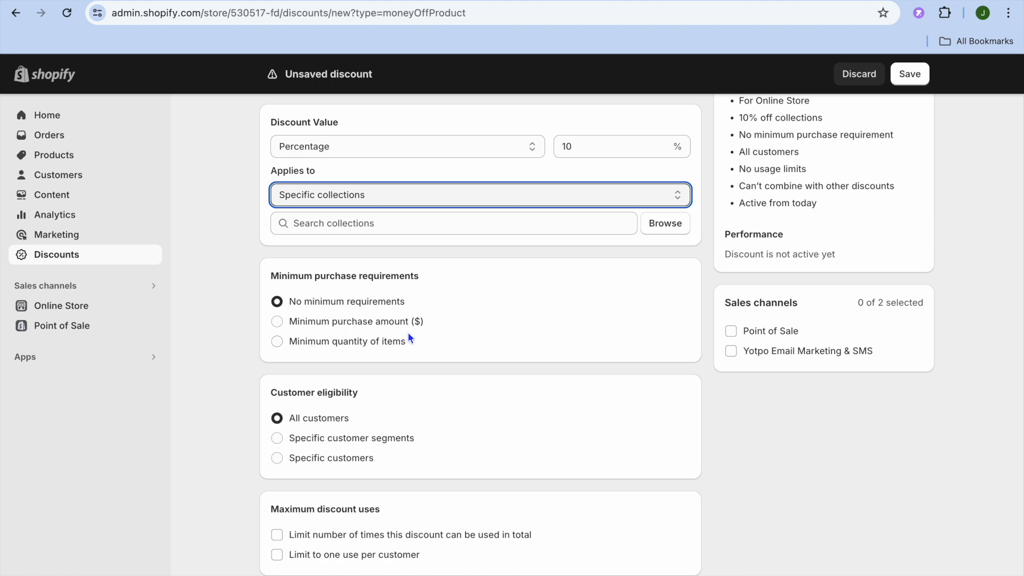
{"action": "scroll", "coordinate": [409, 336], "scroll_direction": "down", "scroll_amount": 3}
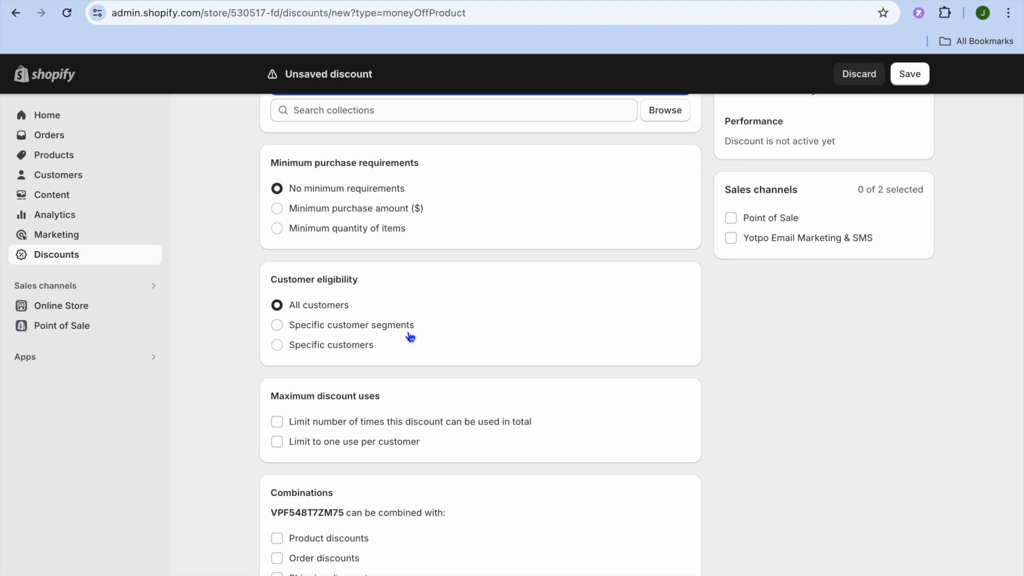
{"action": "scroll", "coordinate": [410, 336], "scroll_direction": "down", "scroll_amount": 4}
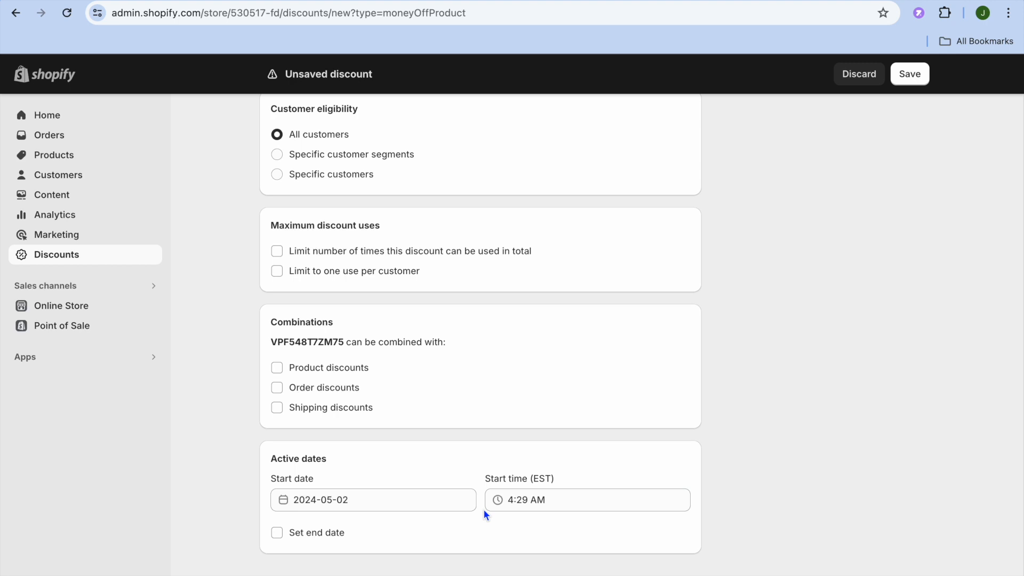
{"action": "left_click", "coordinate": [384, 506]}
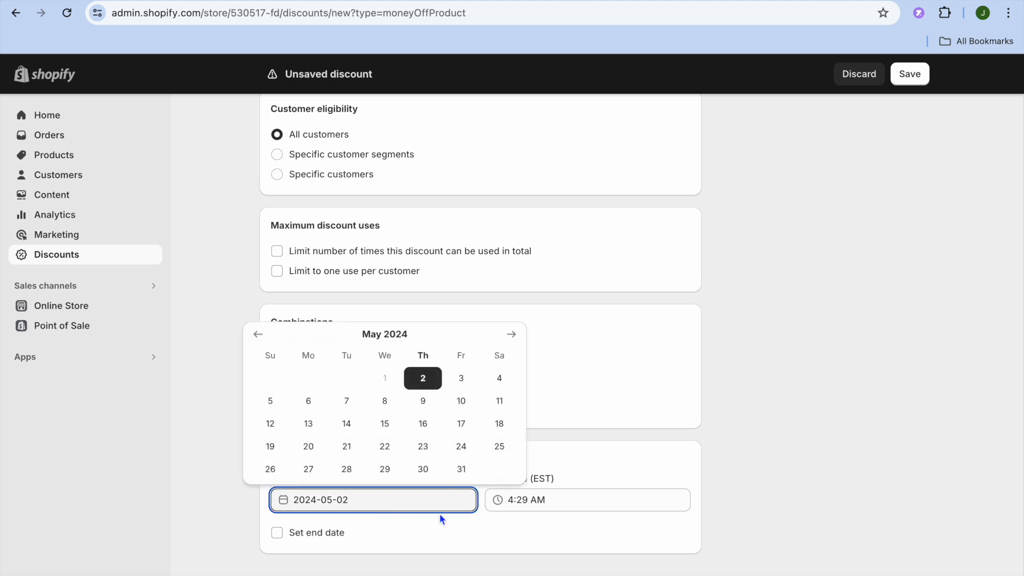
{"action": "left_click", "coordinate": [421, 529]}
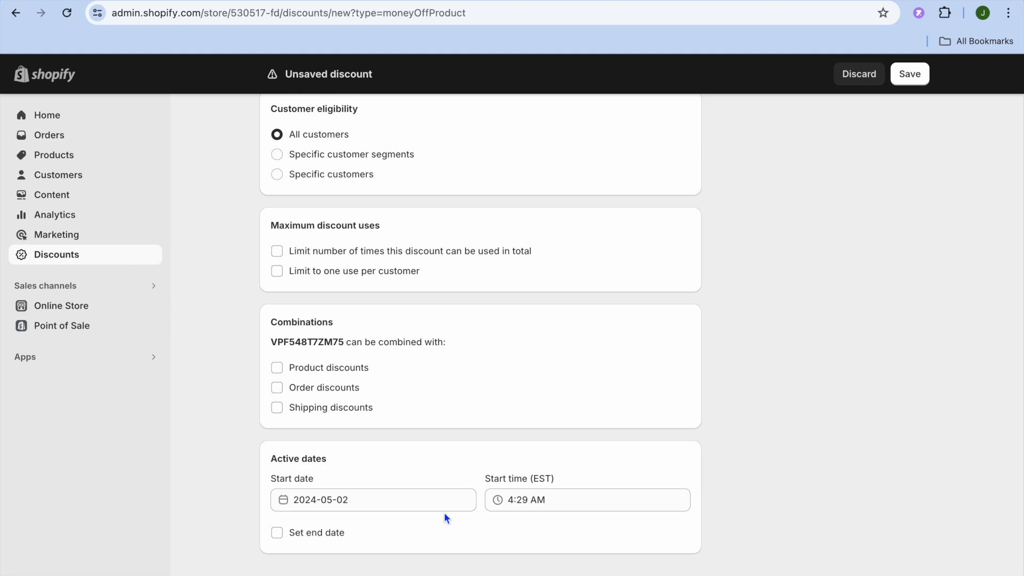
{"action": "scroll", "coordinate": [687, 460], "scroll_direction": "up", "scroll_amount": 10}
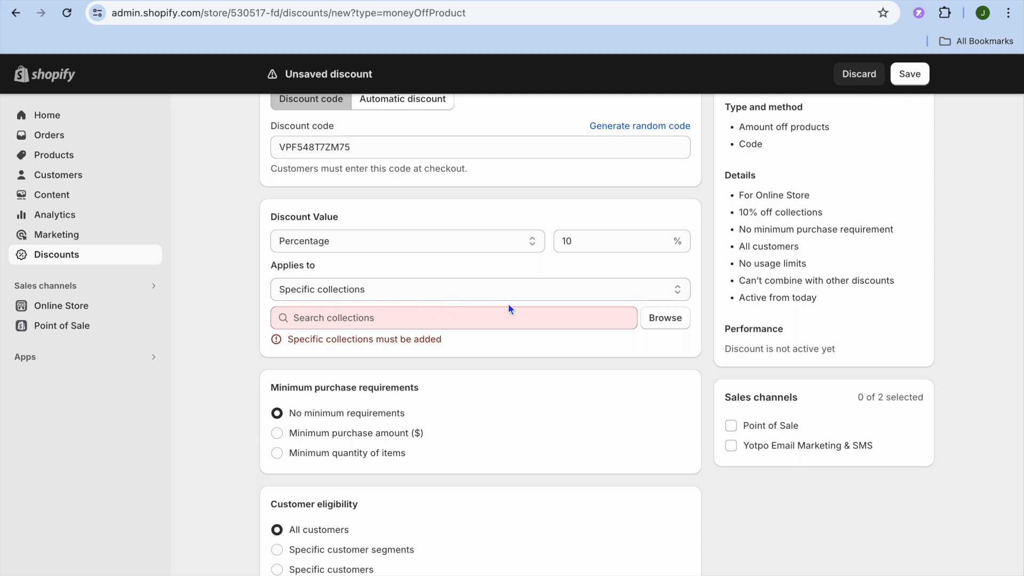
{"action": "left_click", "coordinate": [657, 317]}
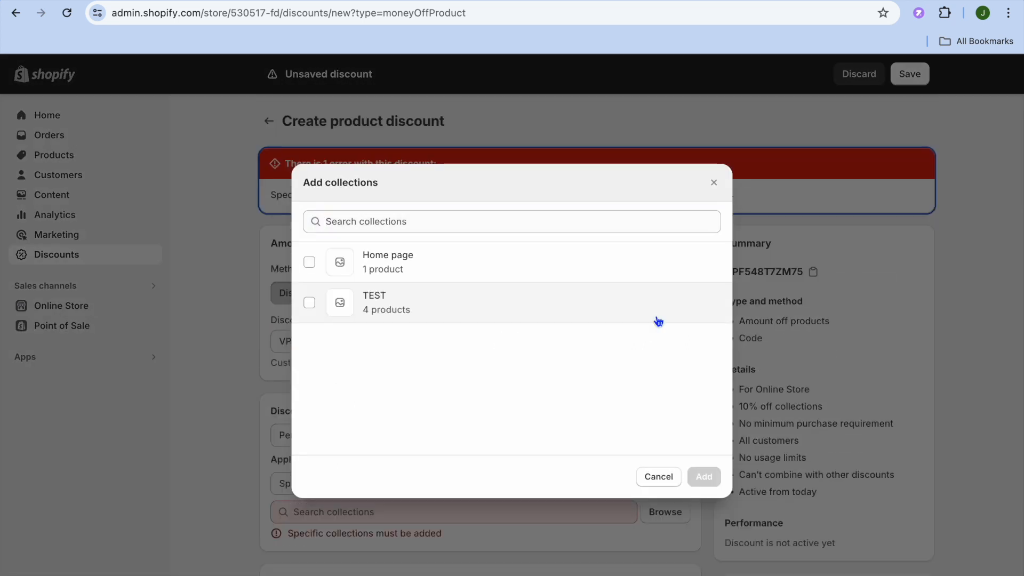
{"action": "left_click", "coordinate": [679, 480]}
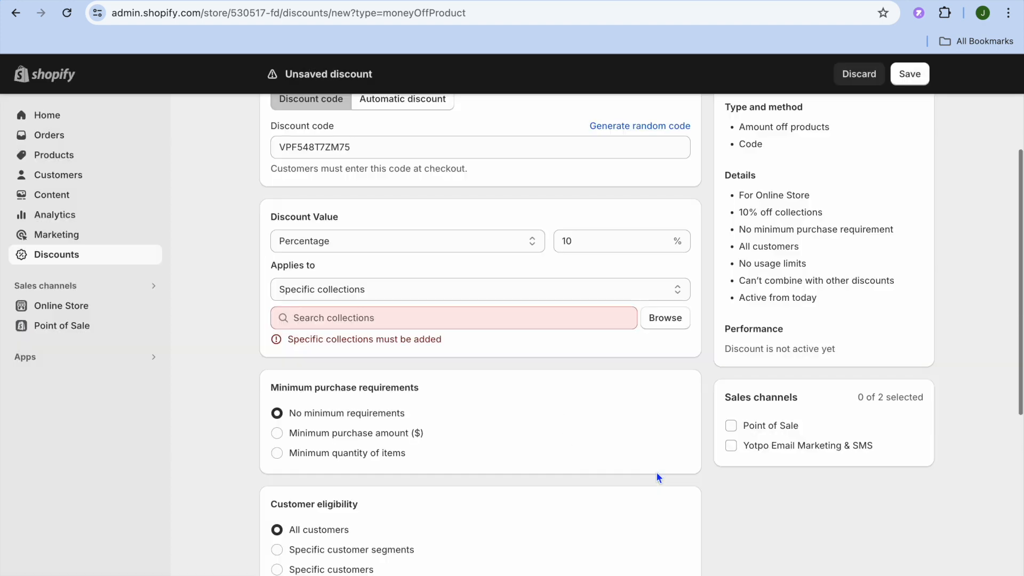
Step: Apply the discount to the specific products PRODUCT B, PRODUCT C, PRODUCT D and TEST PRODUCT, and save the discount
{"action": "left_click", "coordinate": [623, 292]}
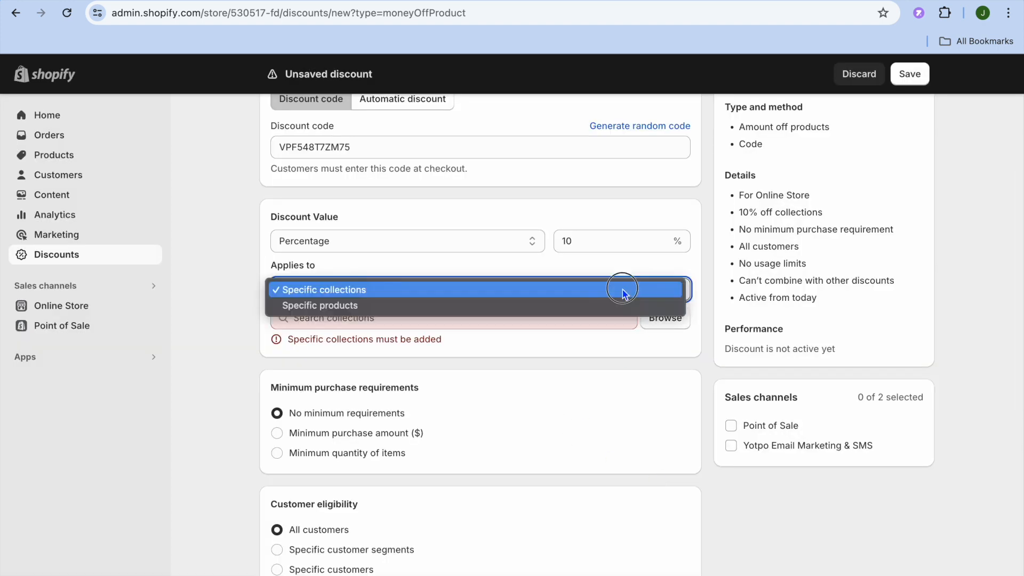
{"action": "left_click", "coordinate": [579, 304]}
{"action": "left_click", "coordinate": [665, 319]}
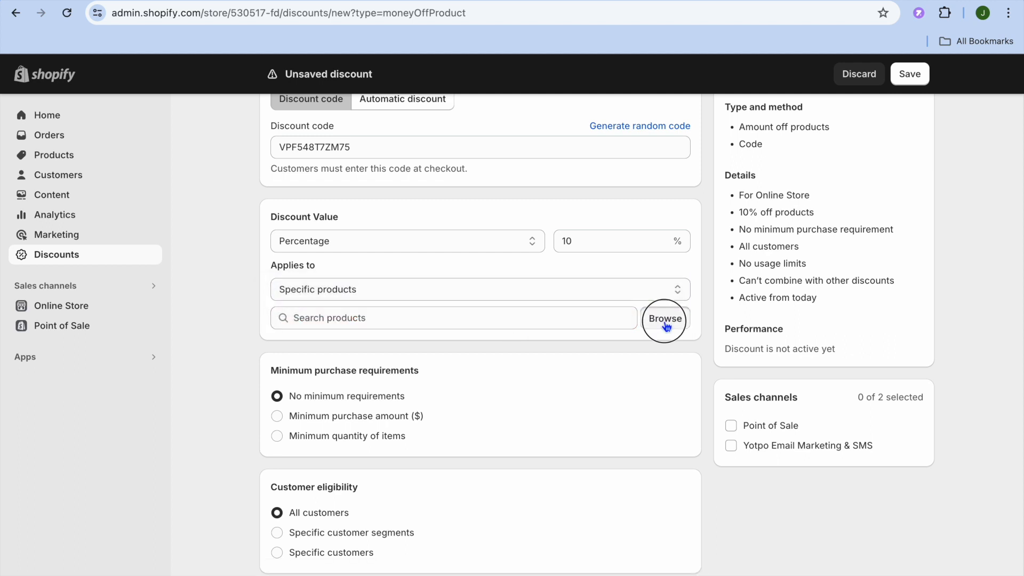
{"action": "left_click", "coordinate": [309, 262]}
{"action": "left_click", "coordinate": [310, 303]}
{"action": "left_click", "coordinate": [314, 343]}
{"action": "left_click", "coordinate": [309, 384]}
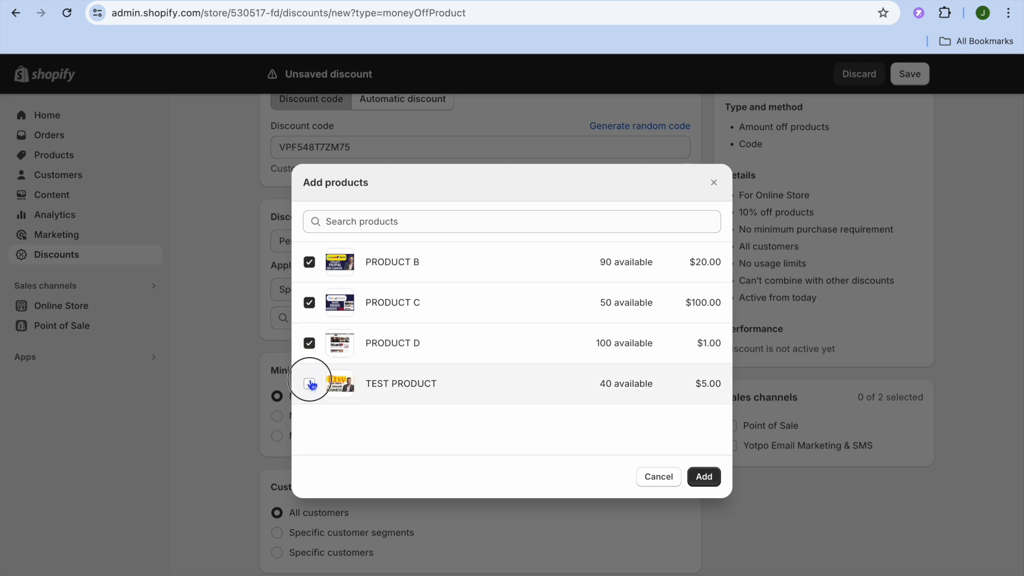
{"action": "left_click", "coordinate": [704, 476]}
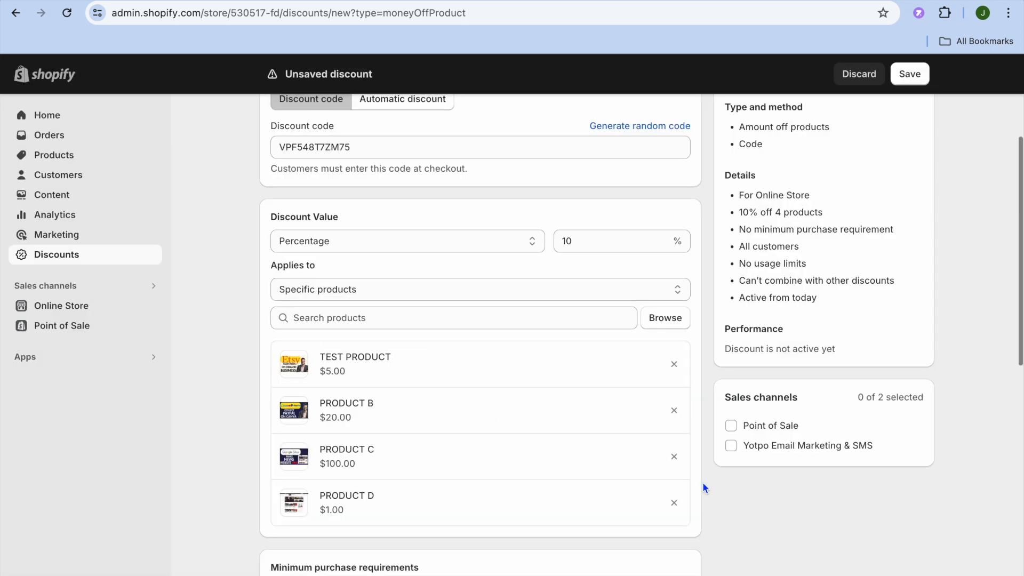
{"action": "left_click", "coordinate": [908, 75]}
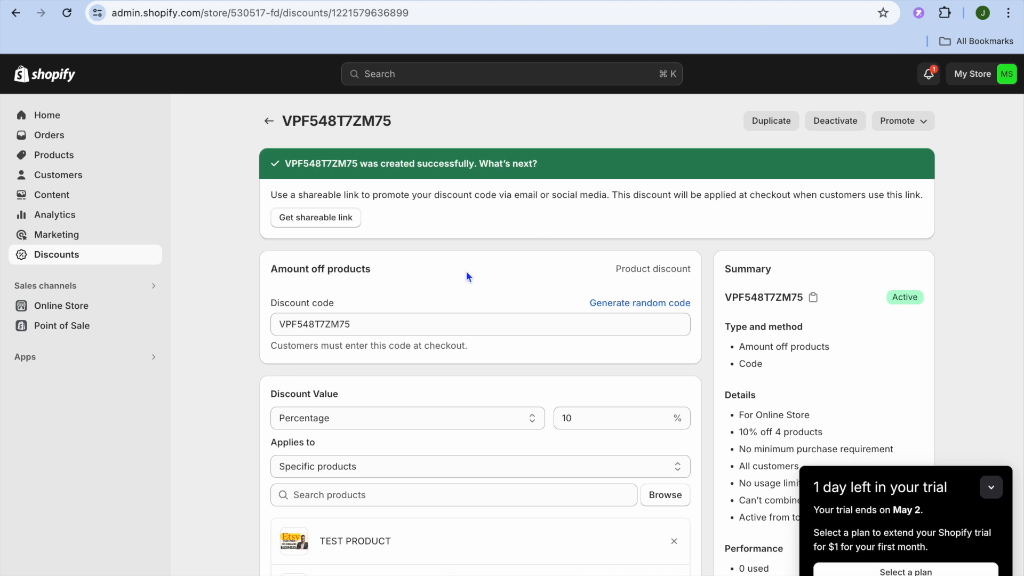
Step: View the saved discount's shareable link, close it, and copy the discount code from the summary
{"action": "left_click_drag", "start_coordinate": [356, 320], "coordinate": [278, 323]}
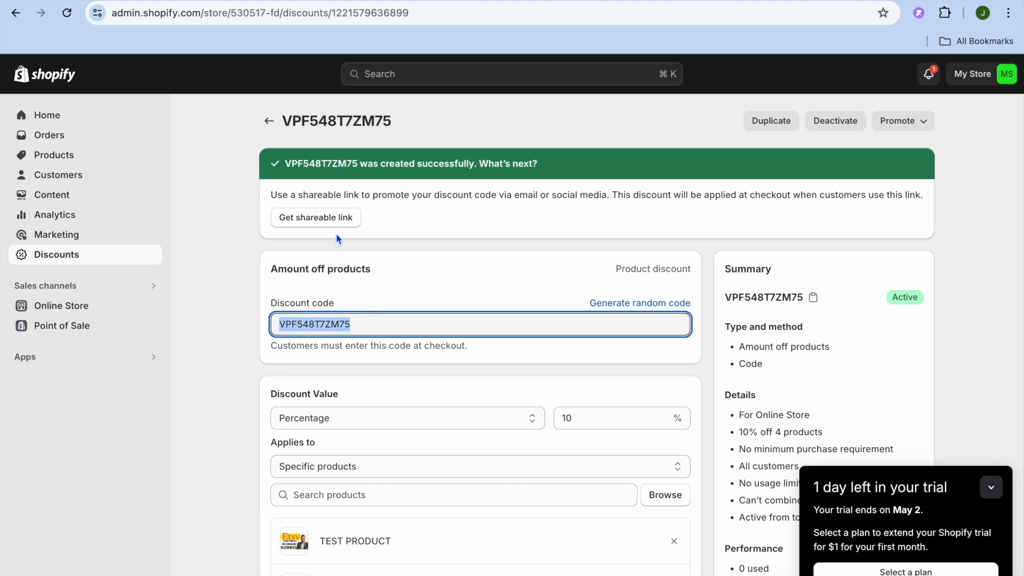
{"action": "left_click", "coordinate": [326, 218]}
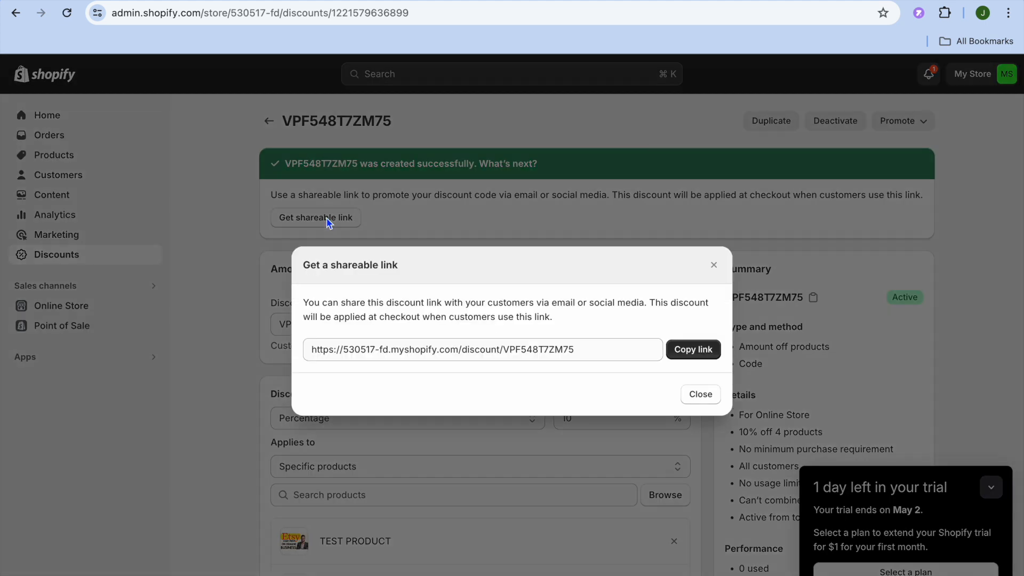
{"action": "left_click", "coordinate": [715, 265]}
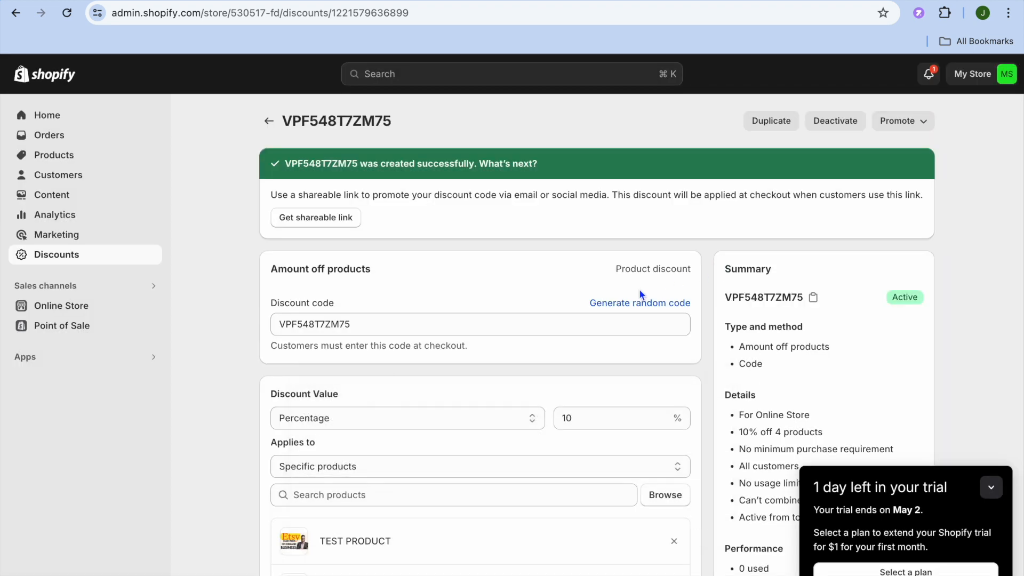
{"action": "left_click", "coordinate": [810, 298]}
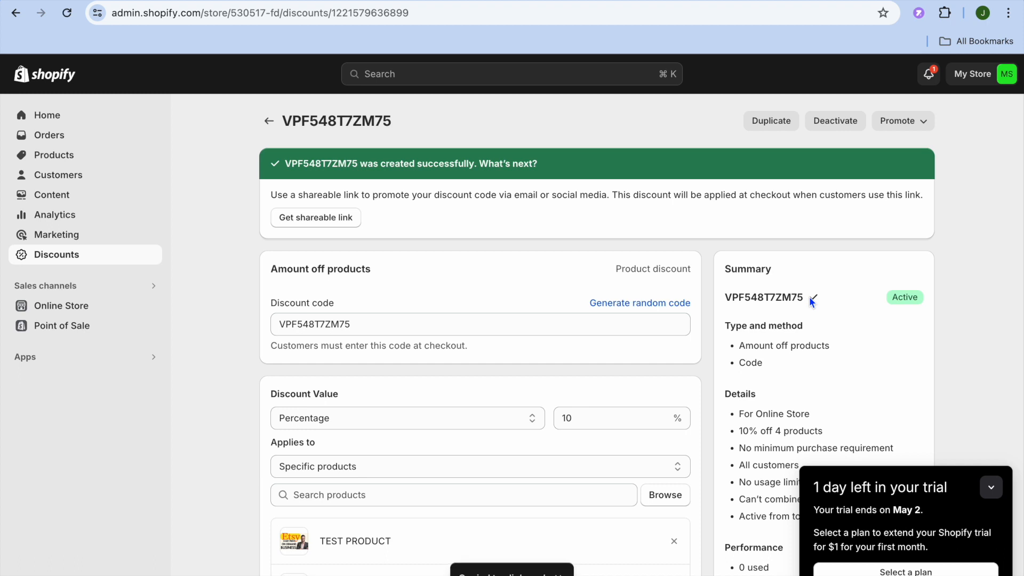